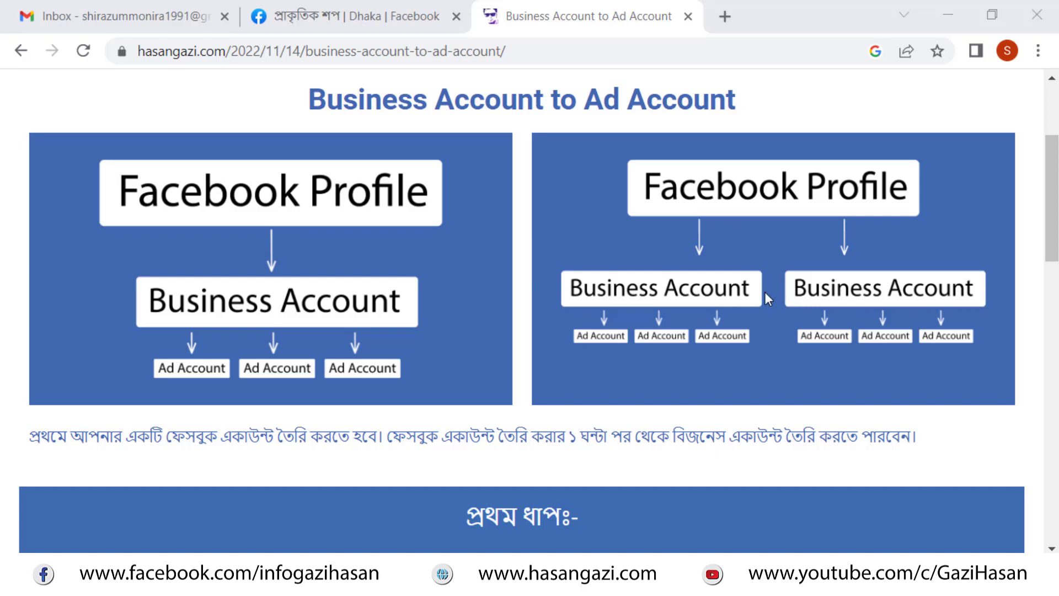
Open the guide's business.facebook.com/create link in a separate tab and switch to it.
scroll(760, 289, "down", 3)
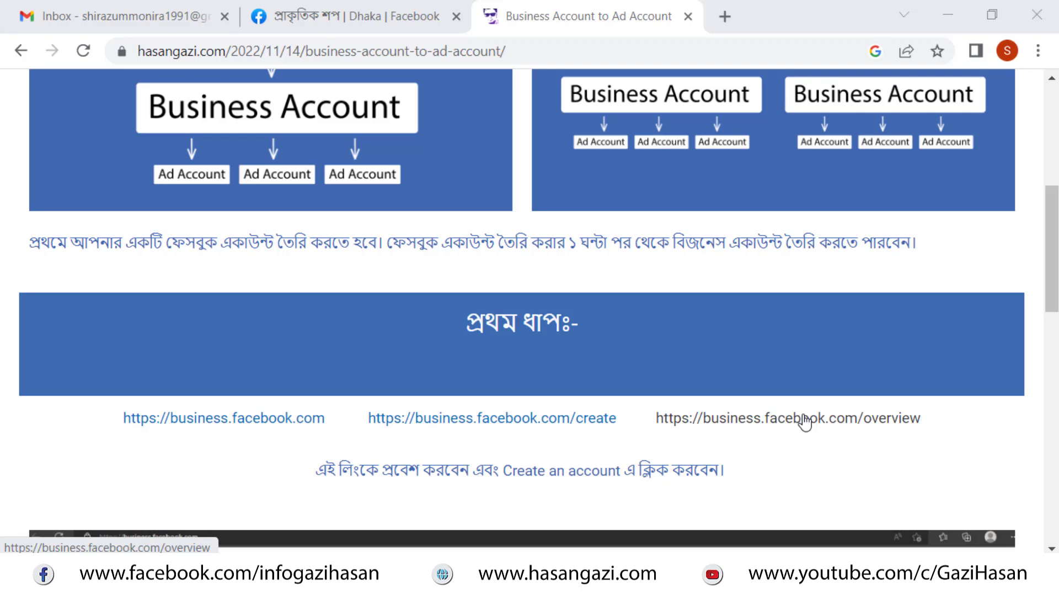
scroll(805, 421, "down", 3)
scroll(805, 422, "up", 5)
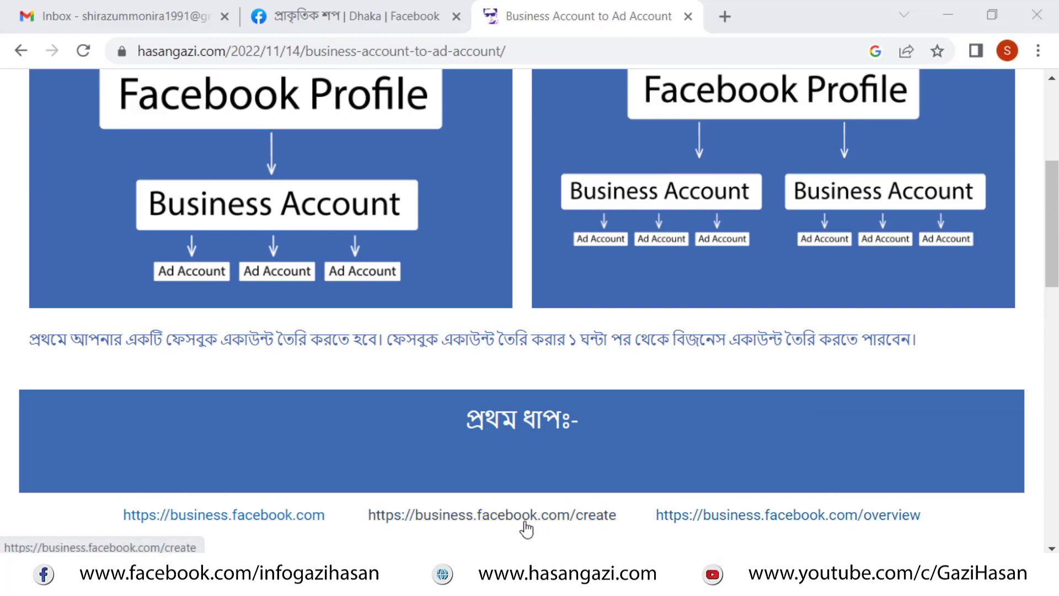
left_click(587, 518, "ctrl")
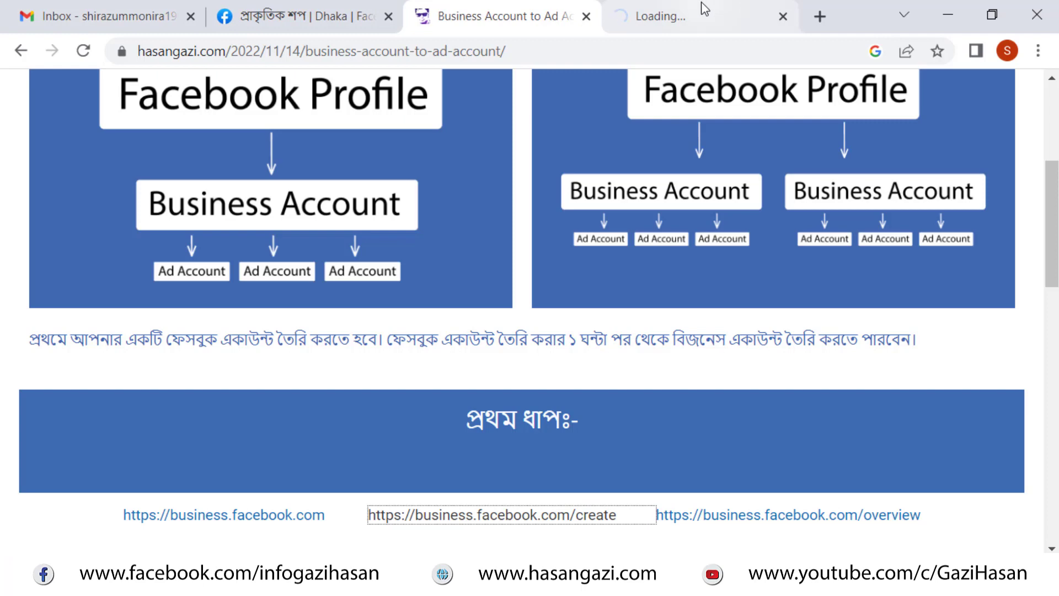
left_click(701, 4)
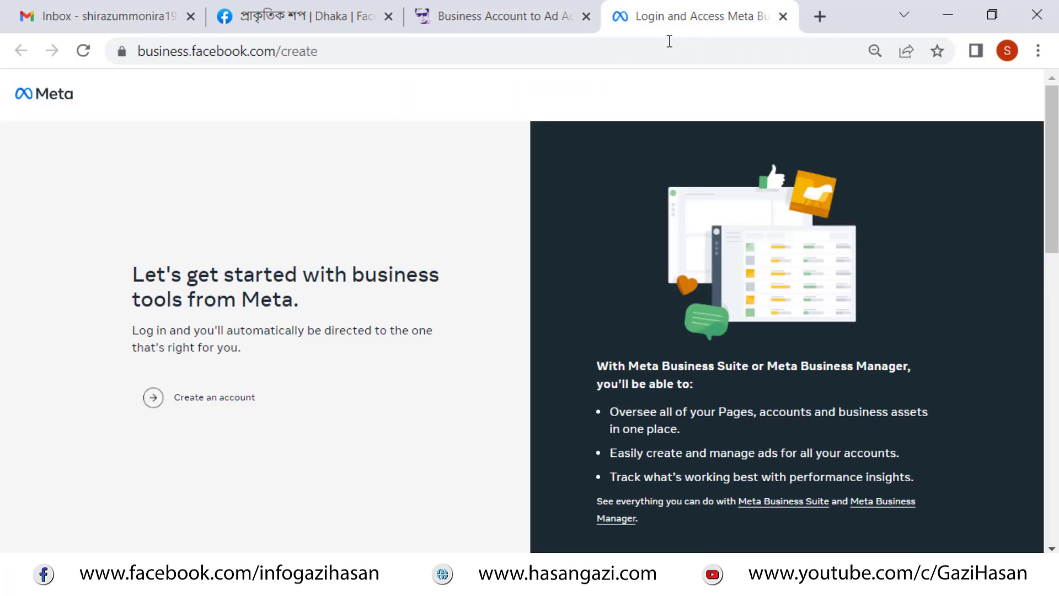
Start creating a business account from the Meta business tools page.
scroll(394, 266, "down", 5)
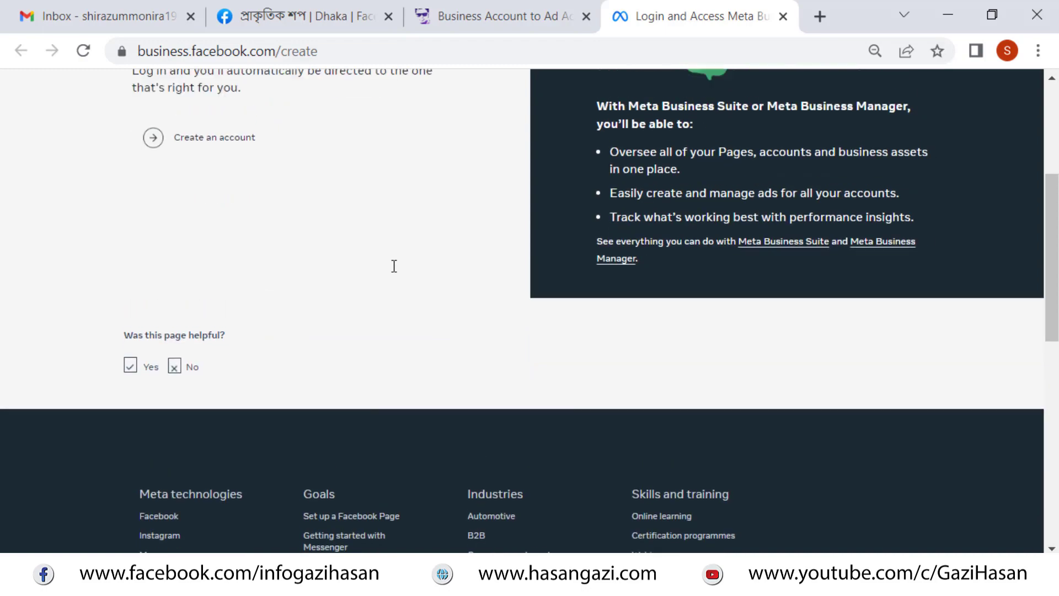
scroll(393, 266, "down", 10)
scroll(393, 276, "up", 15)
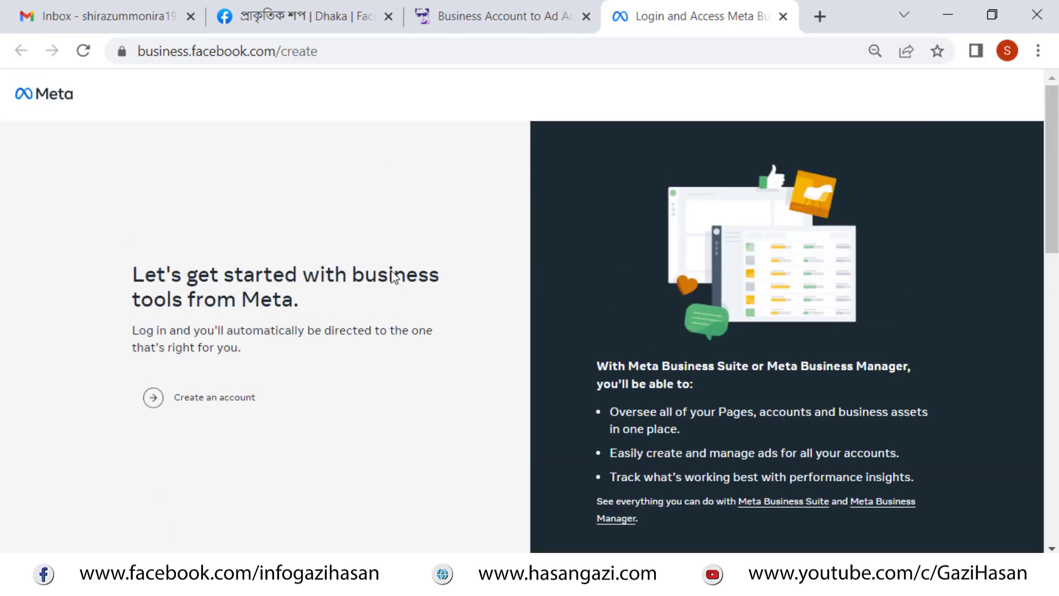
left_click(224, 404)
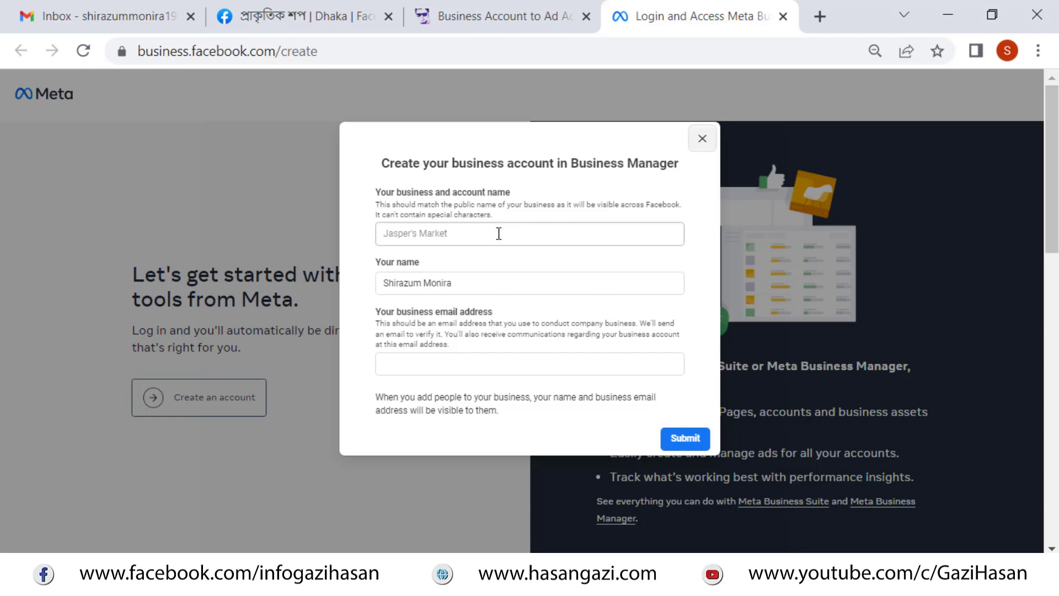
Enter "Online Shop" as the business and account name in the new business account form.
left_click(499, 233)
left_click(474, 284)
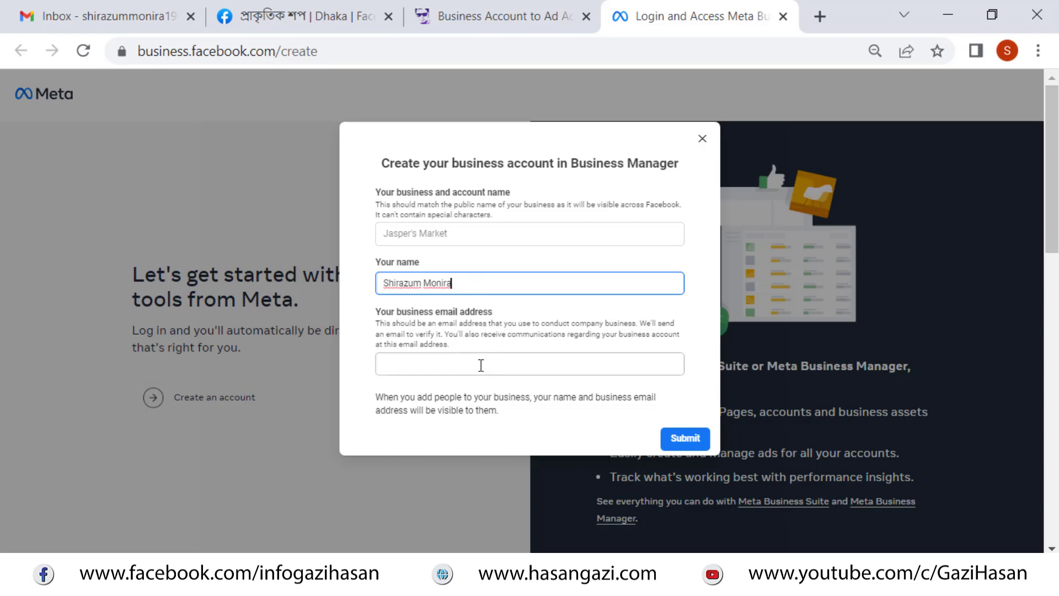
left_click(482, 367)
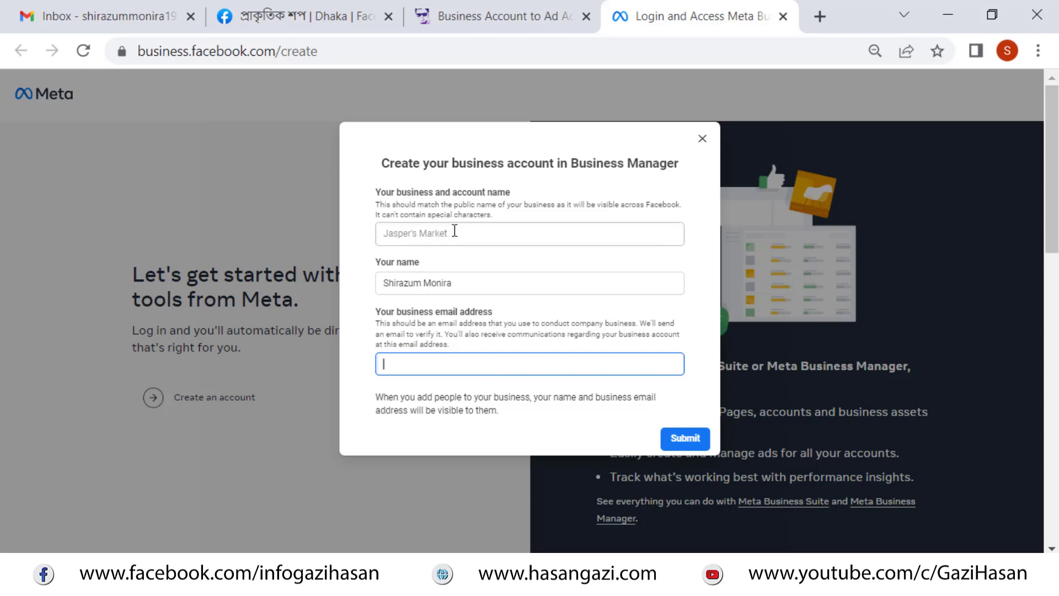
left_click(454, 232)
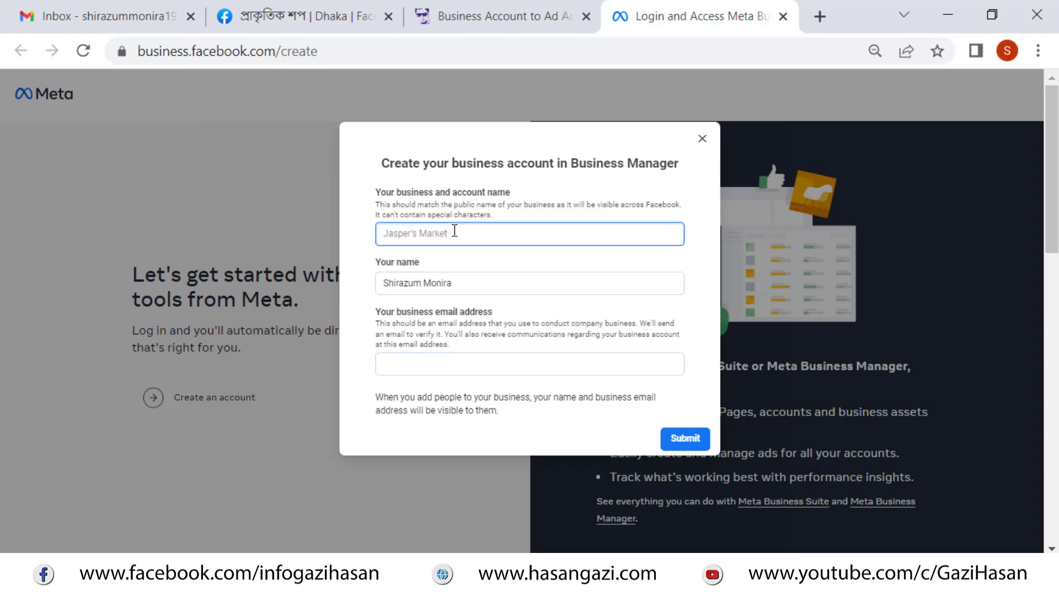
type("Online Shop")
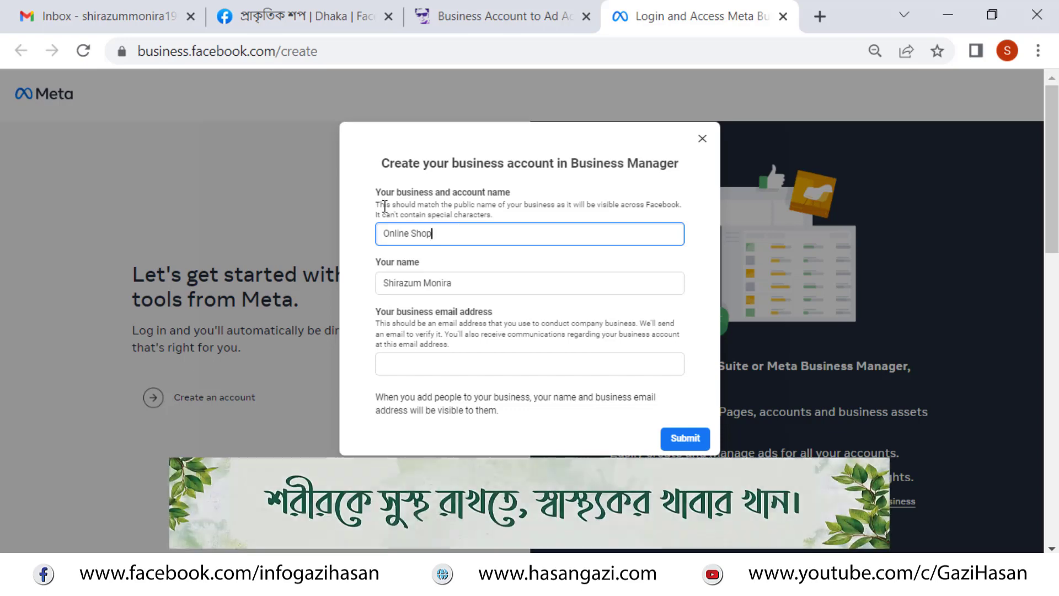
Copy the account's e-mail address from Gmail and paste it as the business email address in the Business Manager form.
left_click(92, 18)
left_click(1014, 112)
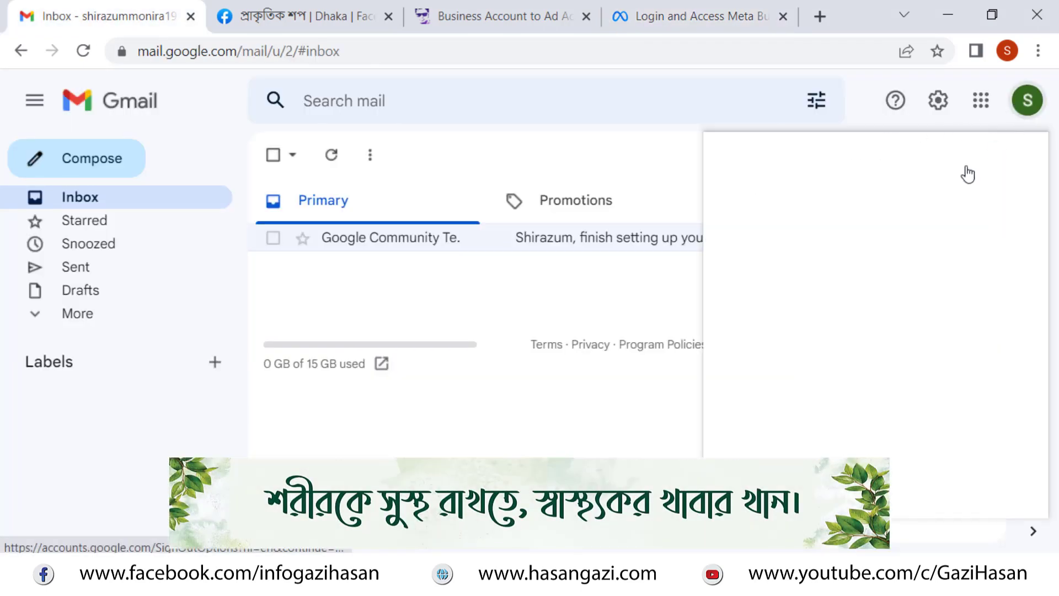
triple_click(856, 274)
right_click(855, 274)
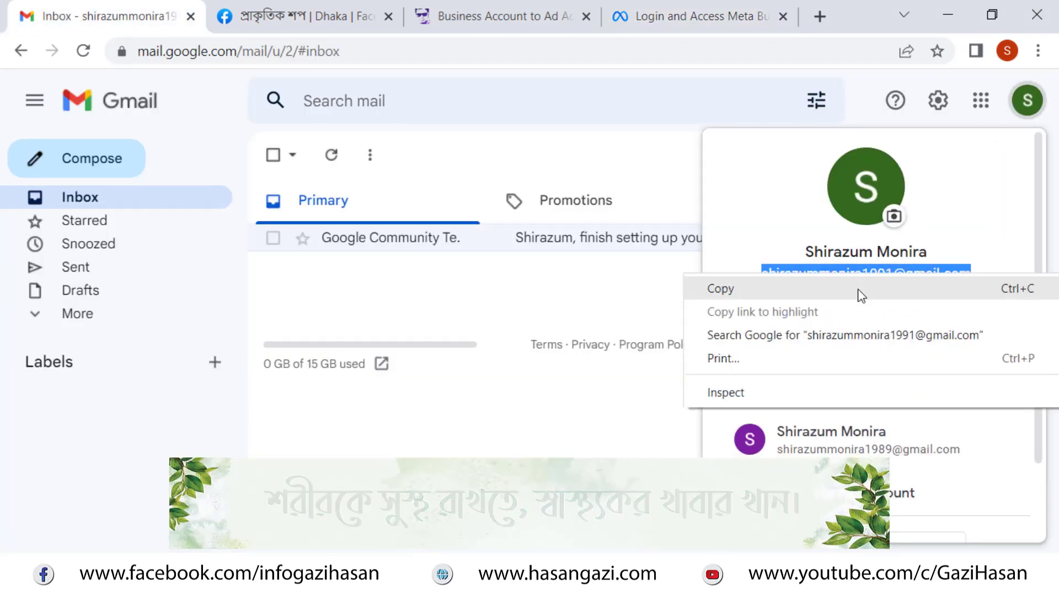
left_click(858, 291)
left_click(698, 16)
left_click(414, 366)
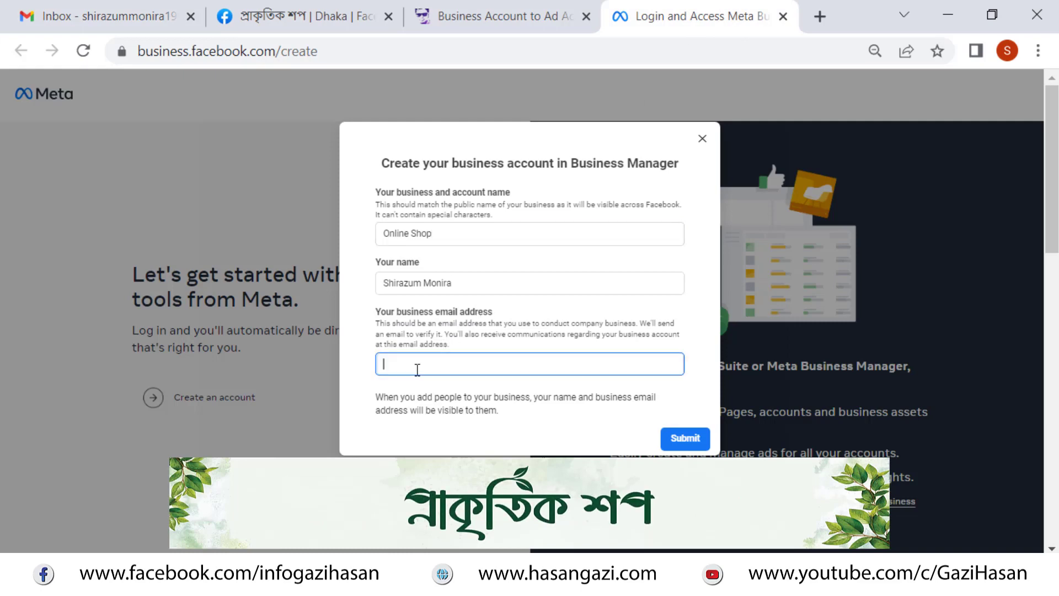
key("ctrl+v")
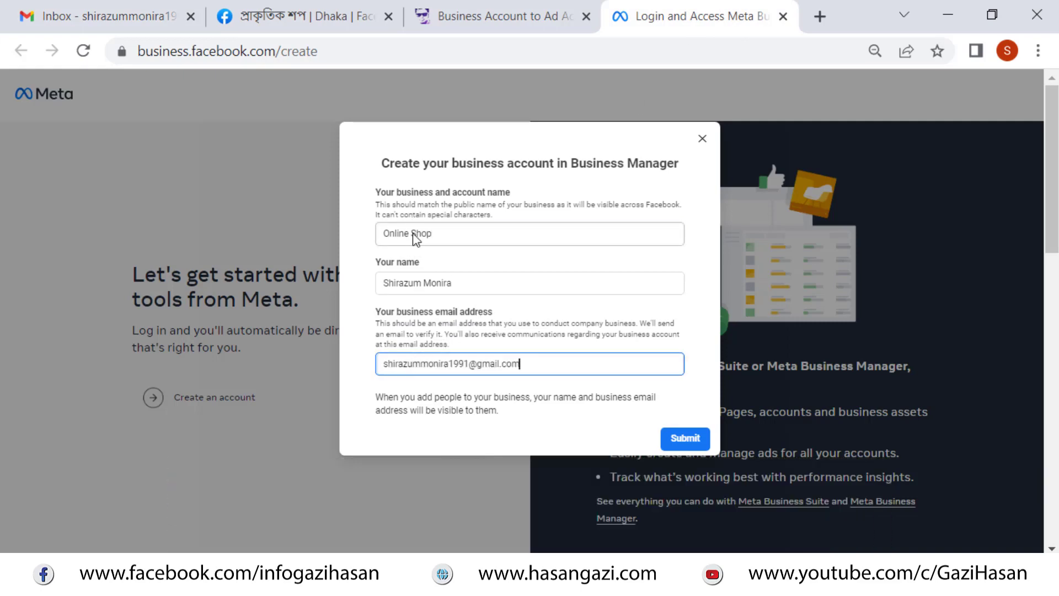
Submit the Online Shop business account form and close the creation notice.
left_click(428, 236)
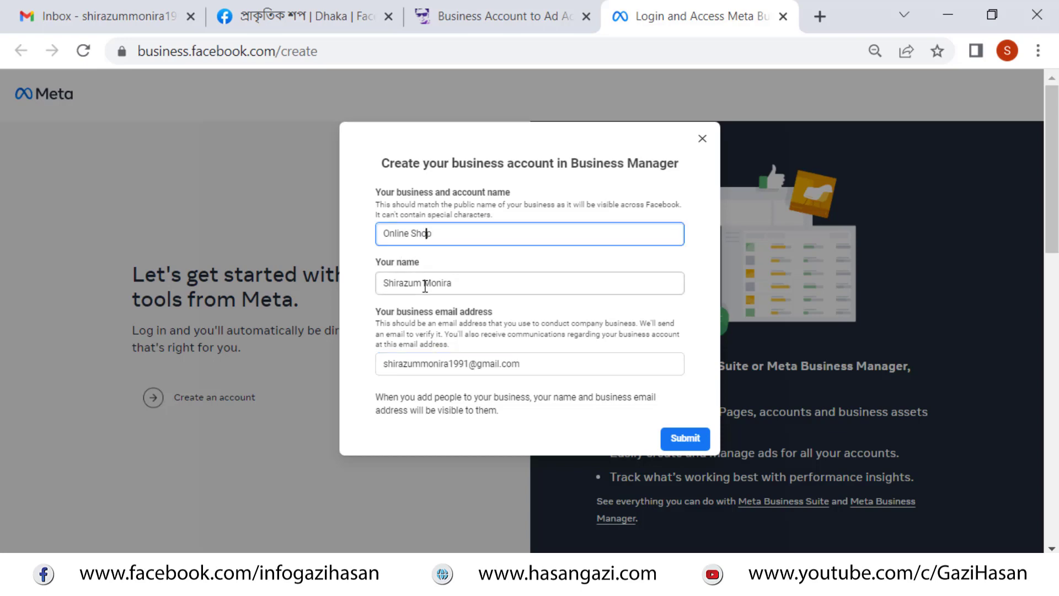
left_click(425, 284)
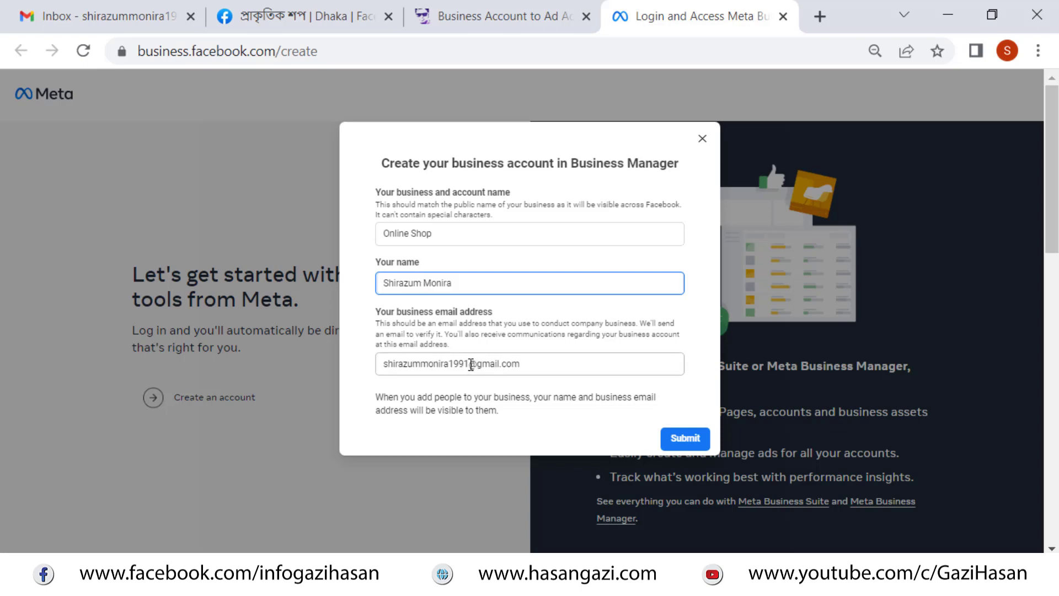
left_click(681, 441)
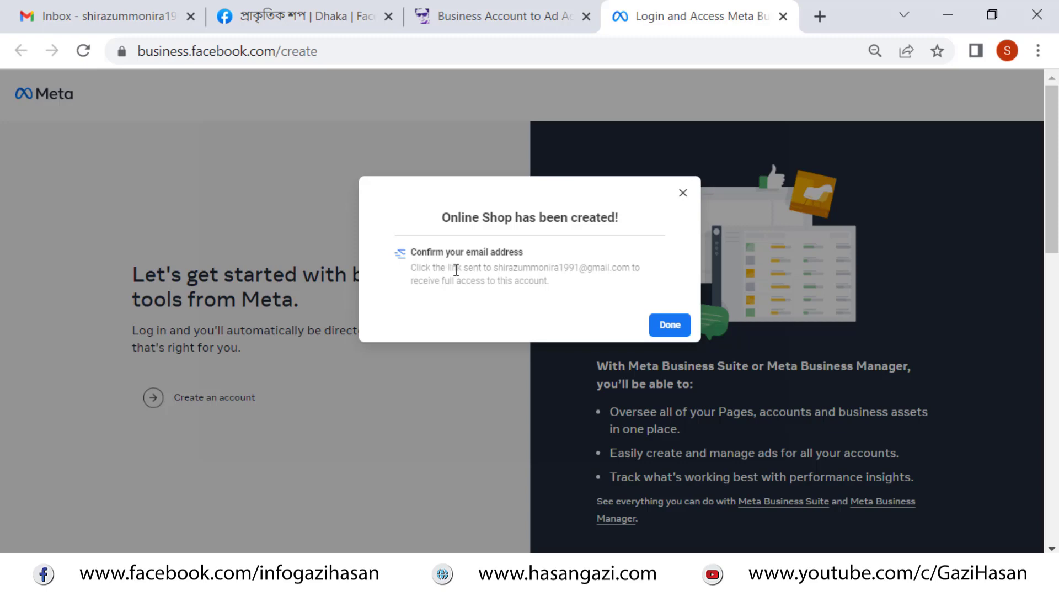
left_click(676, 329)
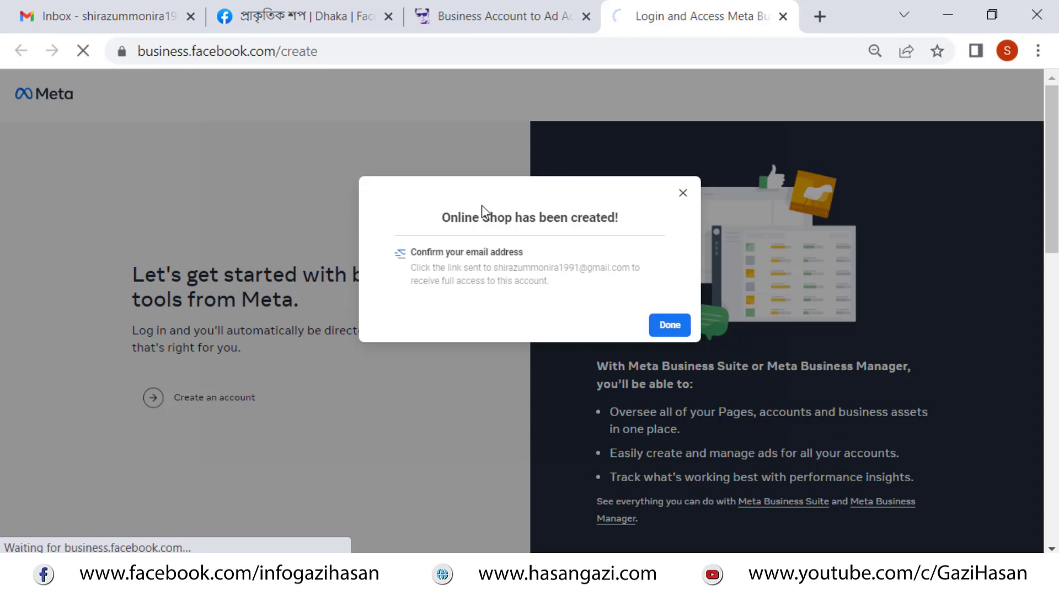
Switch to Gmail, refresh the inbox and open Facebook's "Confirm your business email address" message among the social mail.
left_click(105, 16)
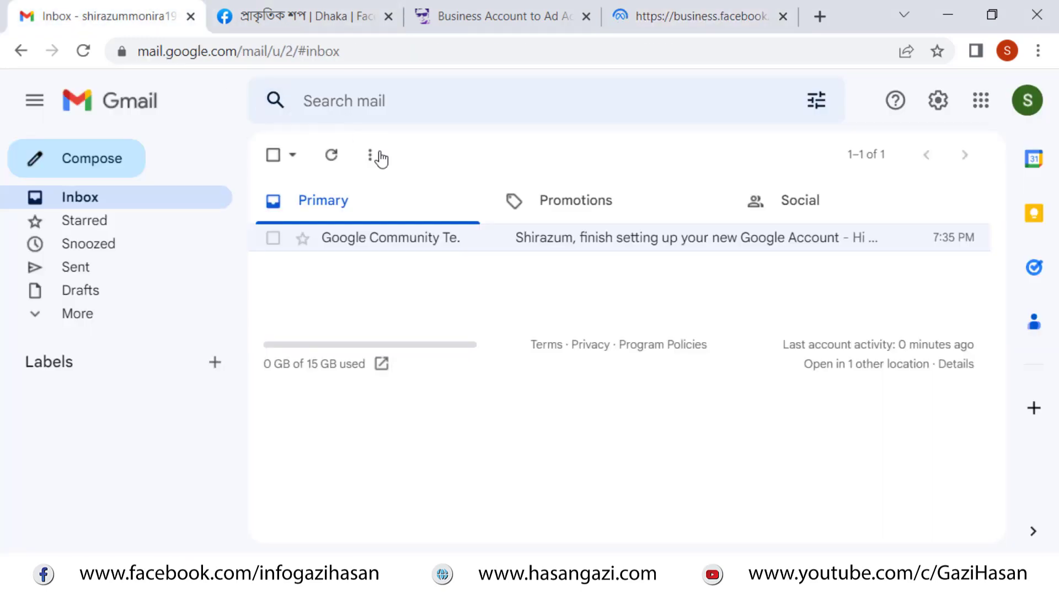
left_click(338, 160)
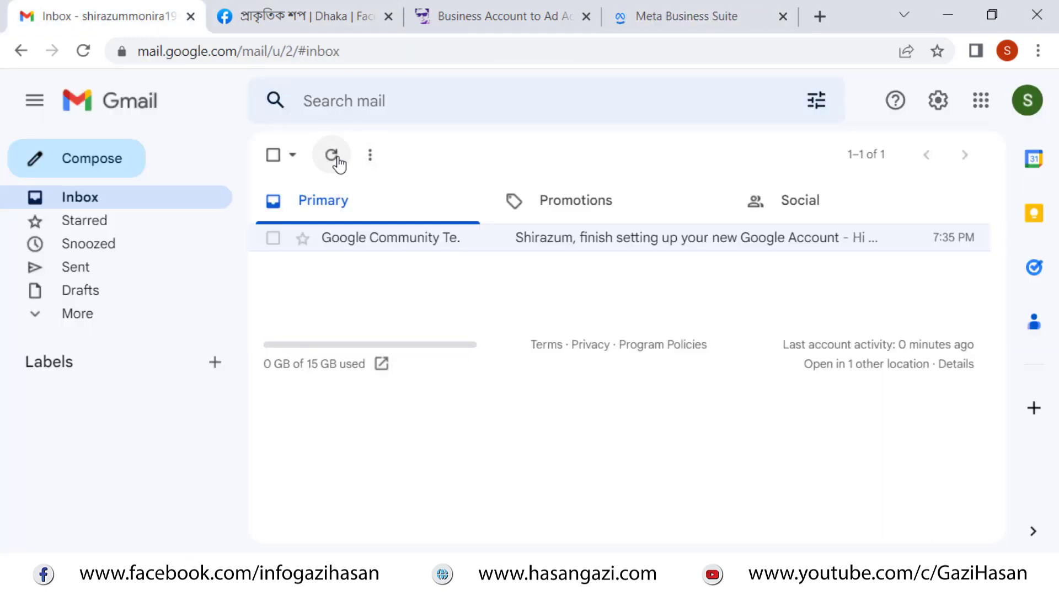
left_click(323, 162)
left_click(324, 160)
left_click(326, 159)
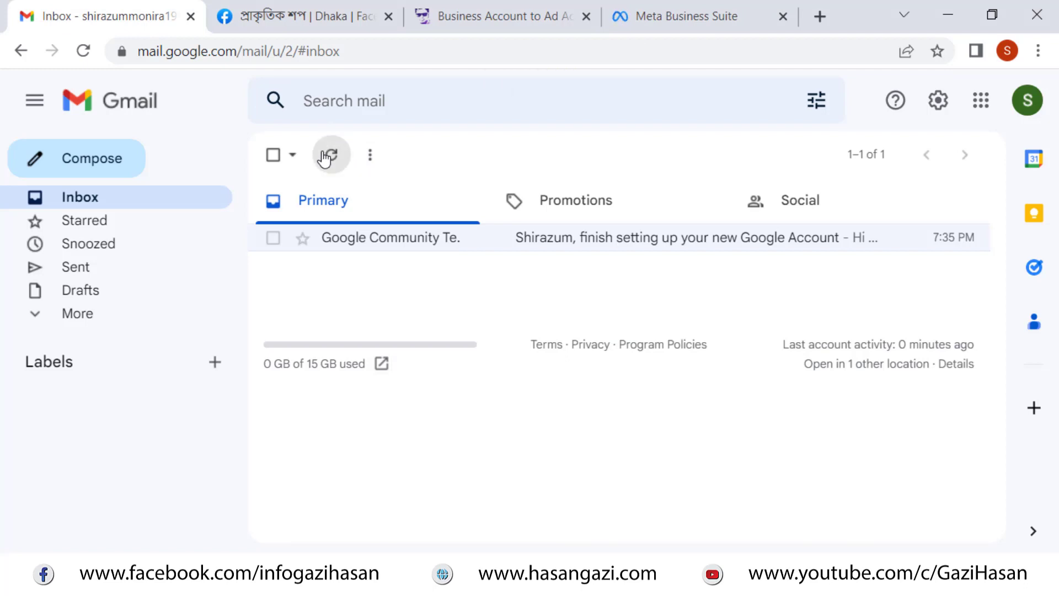
left_click(326, 160)
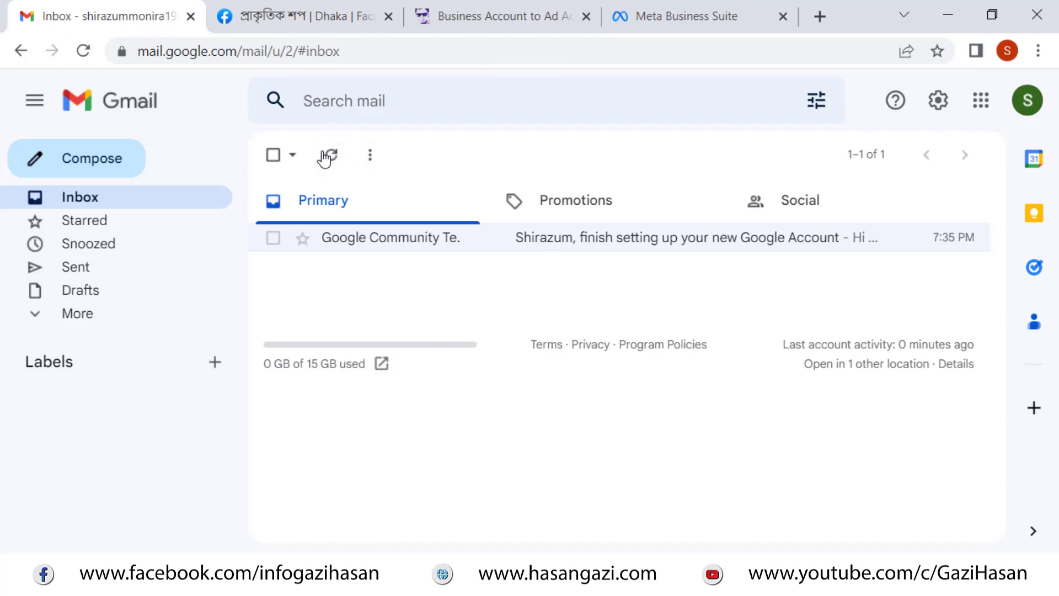
left_click(326, 159)
left_click(813, 216)
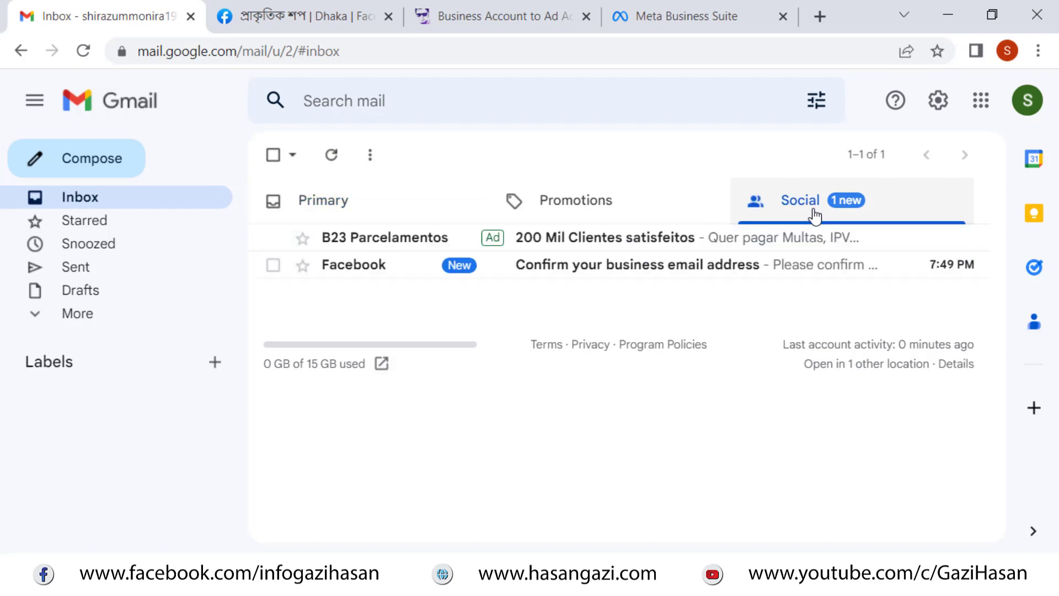
left_click(584, 270)
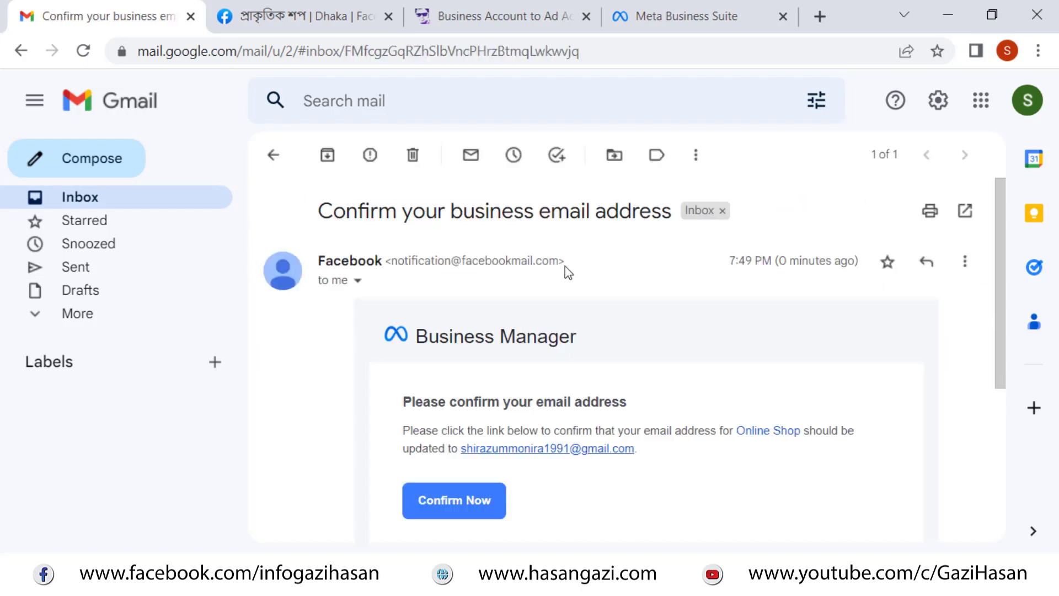
Confirm the business email address from the message and postpone the introduction to the new way to access accounts.
scroll(480, 413, "down", 3)
left_click(480, 412)
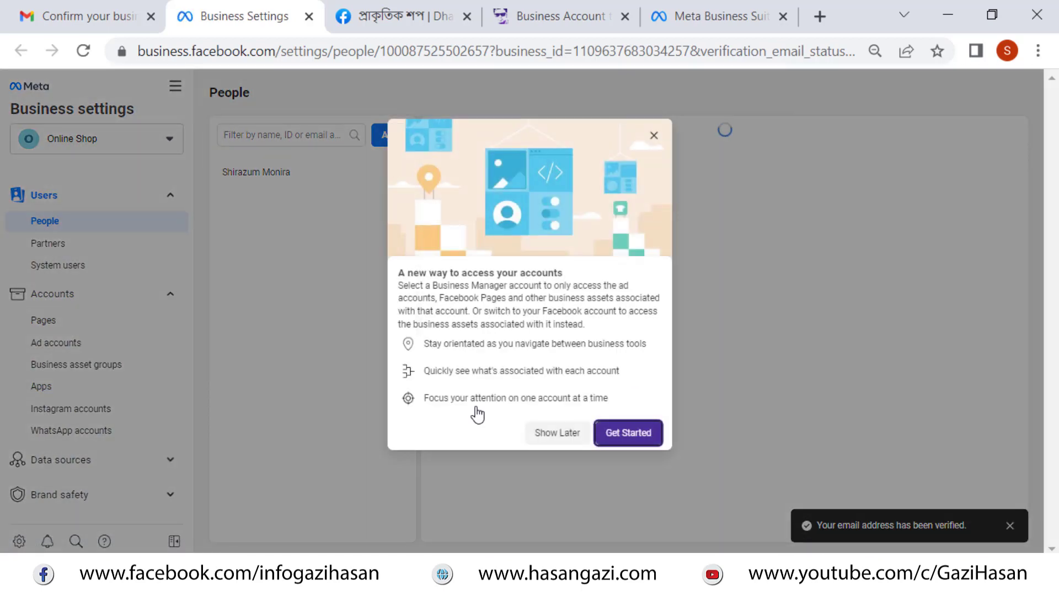
left_click(557, 433)
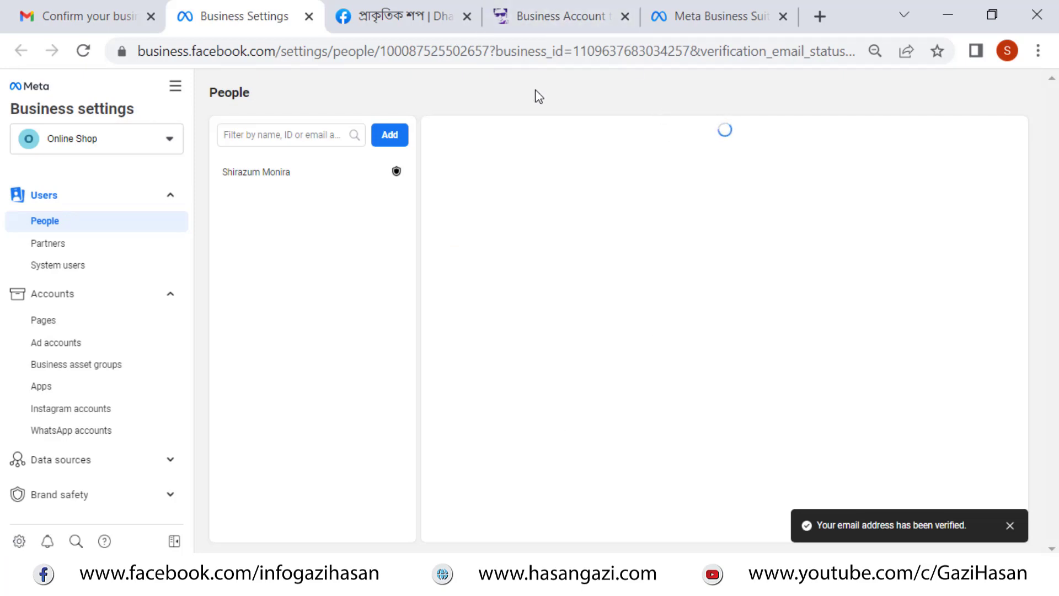
Examine the guide's diagram of how a Facebook profile, business account and ad accounts relate, comparing it with Business settings.
left_click(554, 17)
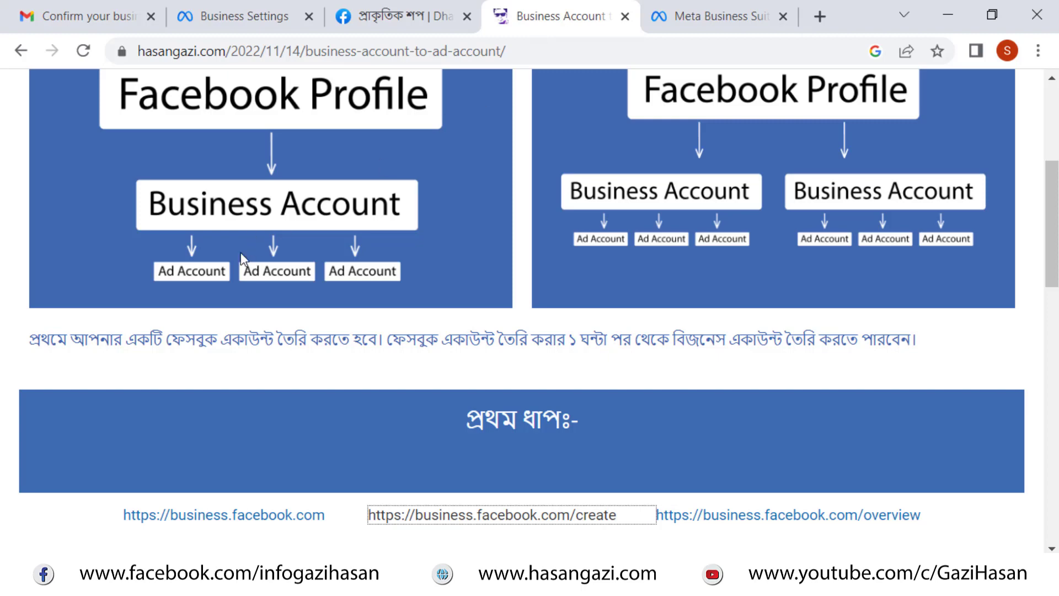
scroll(240, 253, "up", 2)
scroll(241, 252, "down", 2)
scroll(329, 198, "up", 2)
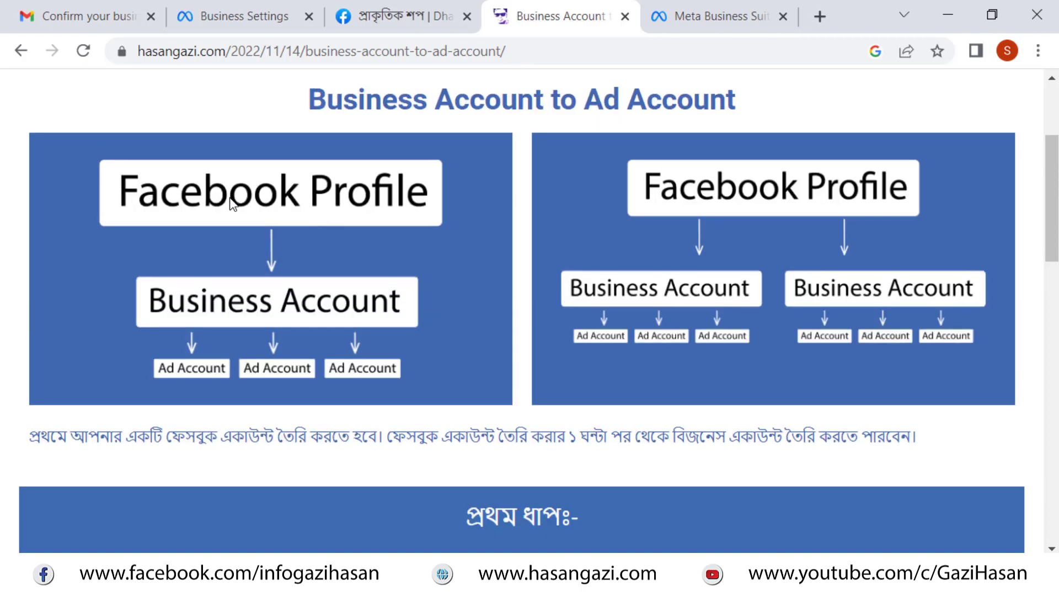
scroll(248, 215, "down", 2)
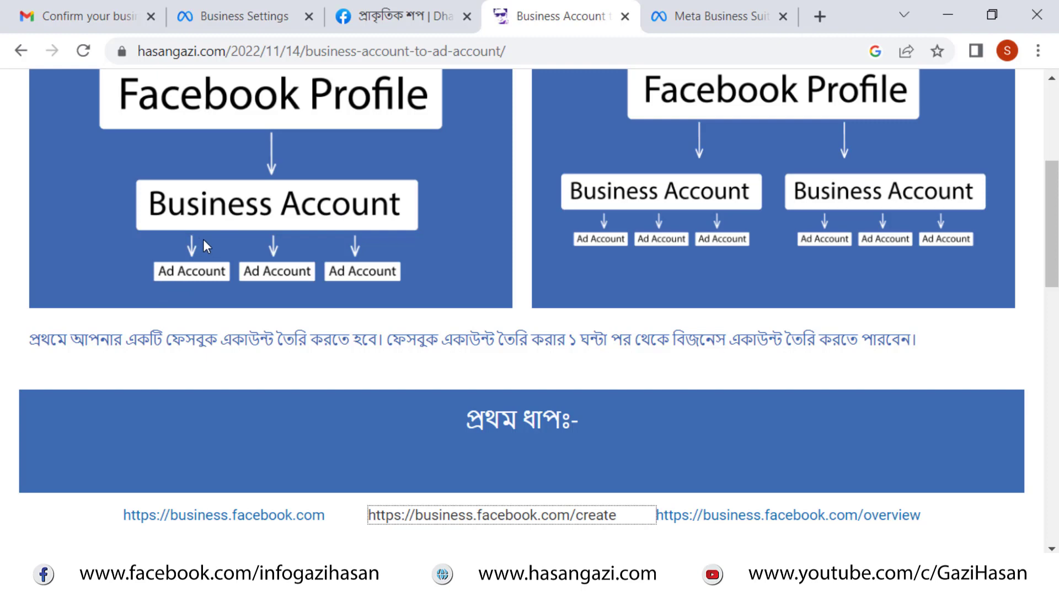
left_click(389, 7)
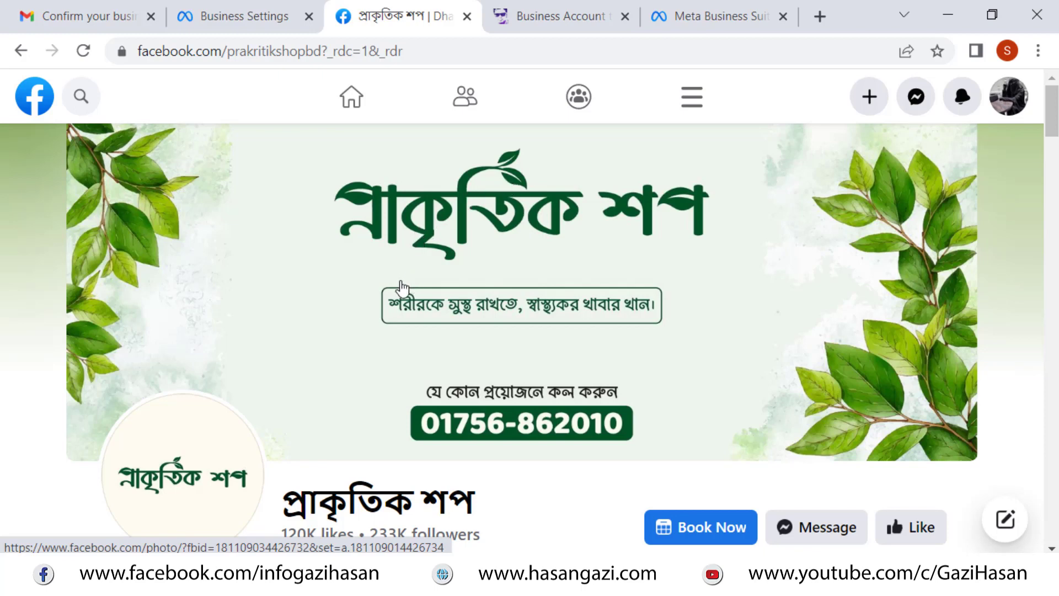
left_click(521, 18)
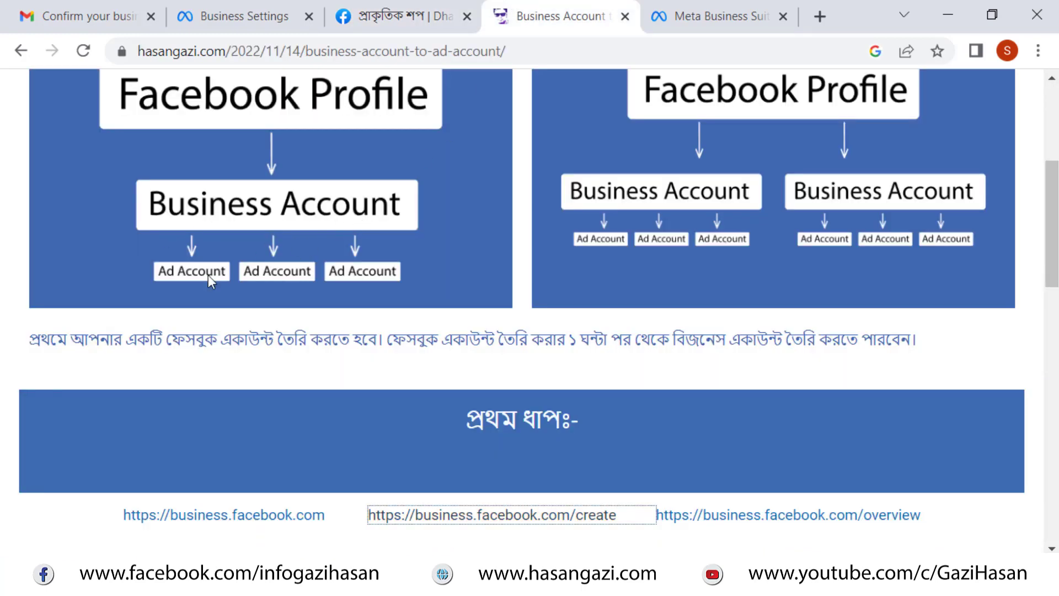
left_click(249, 14)
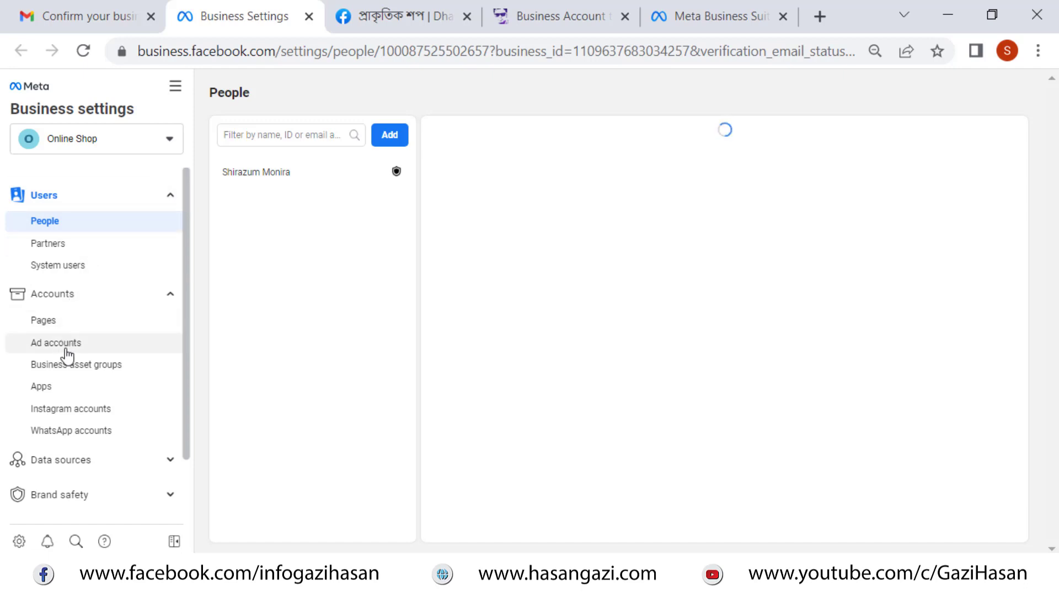
left_click(571, 8)
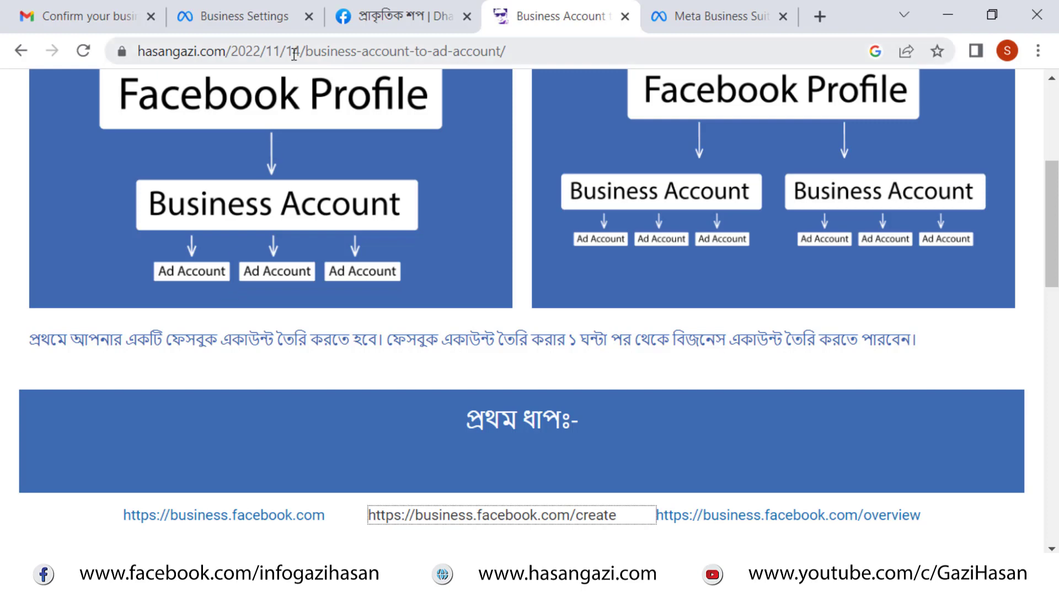
Go back to Online Shop's Business settings and open its ad accounts section.
left_click(267, 7)
scroll(66, 276, "down", 2)
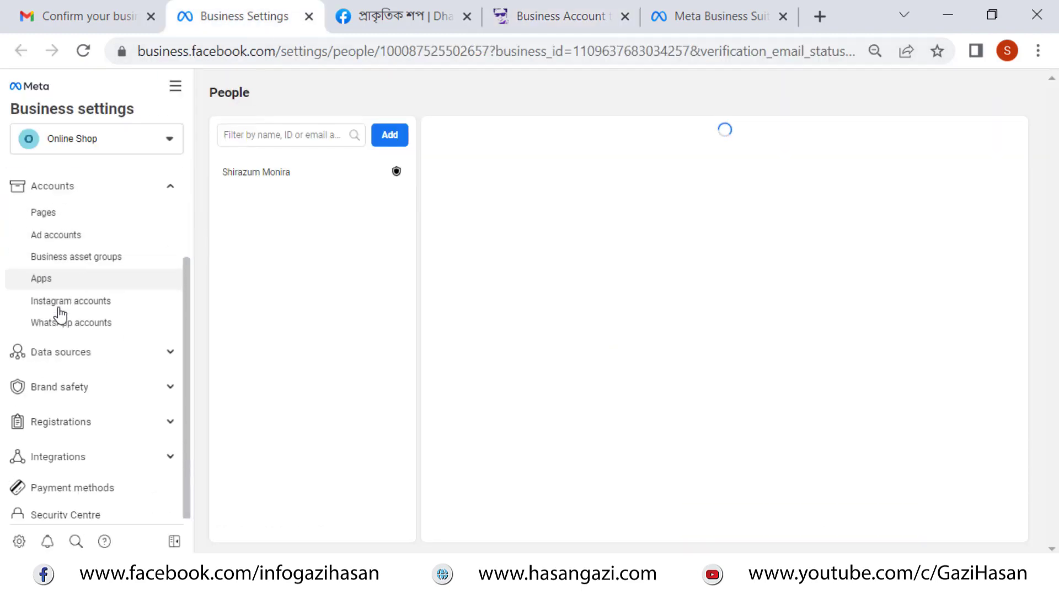
scroll(66, 317, "down", 2)
scroll(77, 328, "up", 4)
scroll(82, 345, "up", 1)
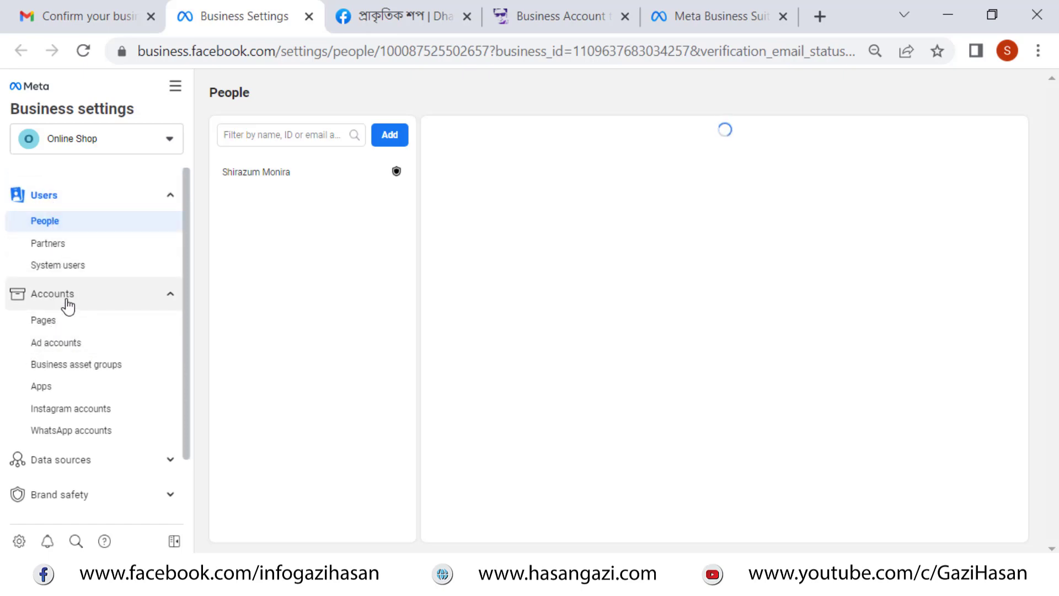
left_click(67, 348)
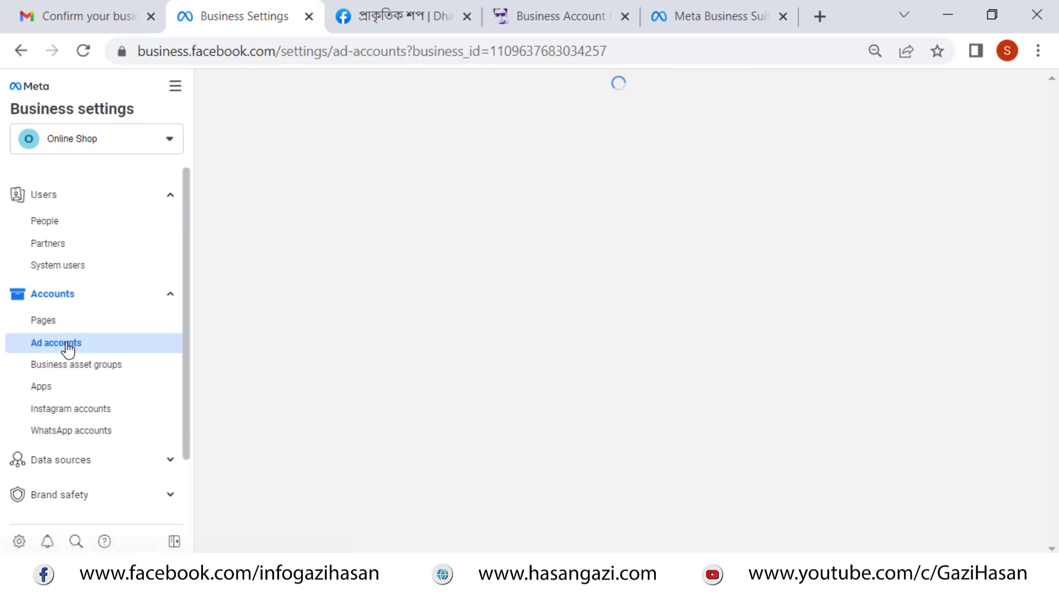